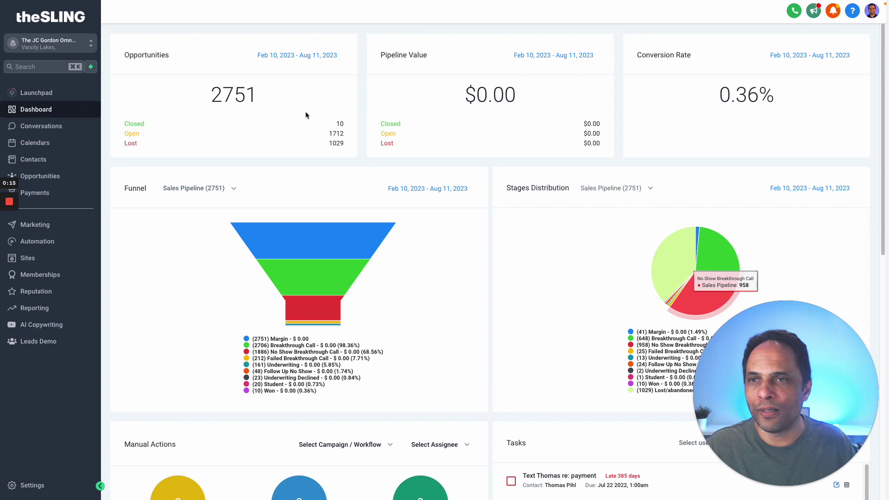
- Switch from the dashboard to the Calendars weekly view for Aug 6–12
left_click(31, 144)
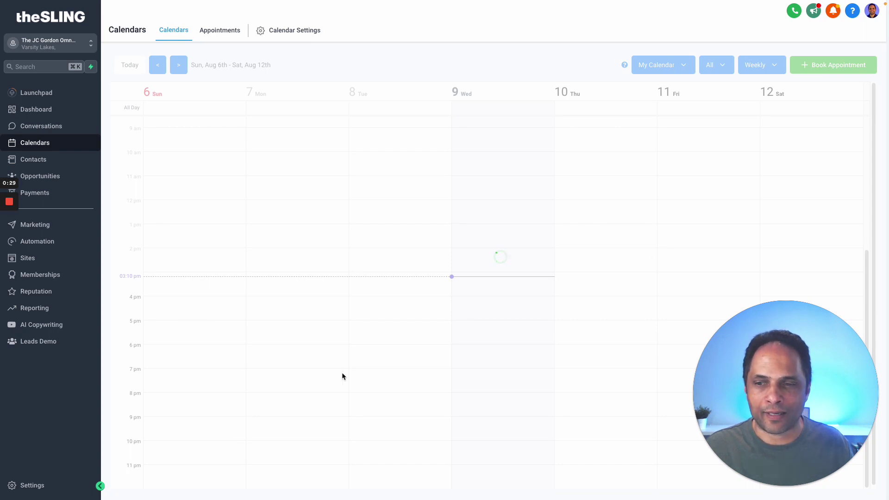
left_click(29, 486)
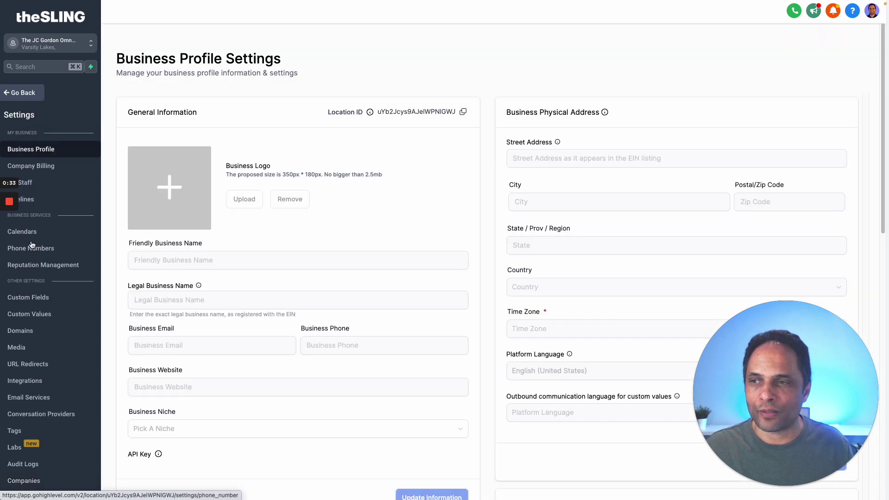
left_click(31, 232)
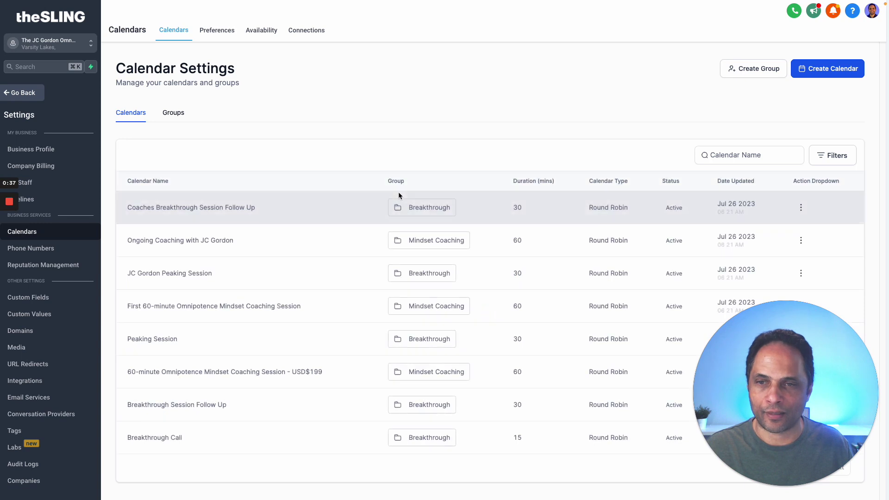
left_click(23, 93)
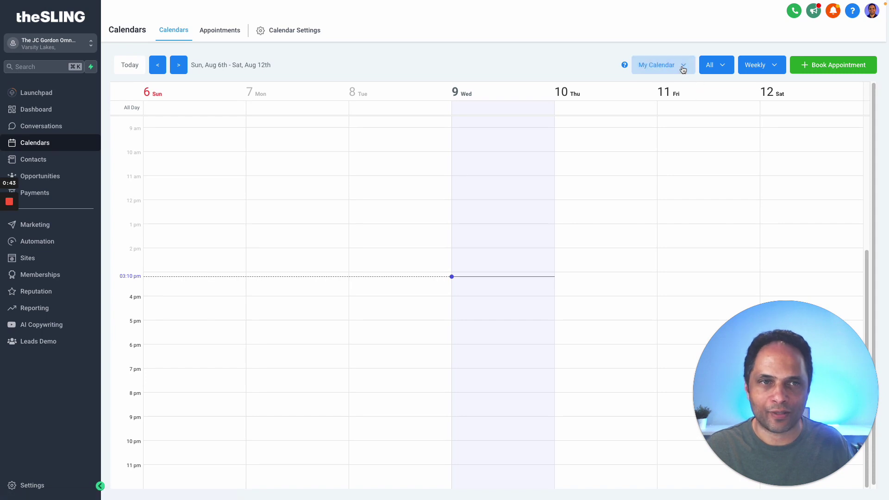
- Show the chosen team member's calendar for Aug 27–Sep 2 and start an entry at Wednesday 1 pm
left_click(179, 67)
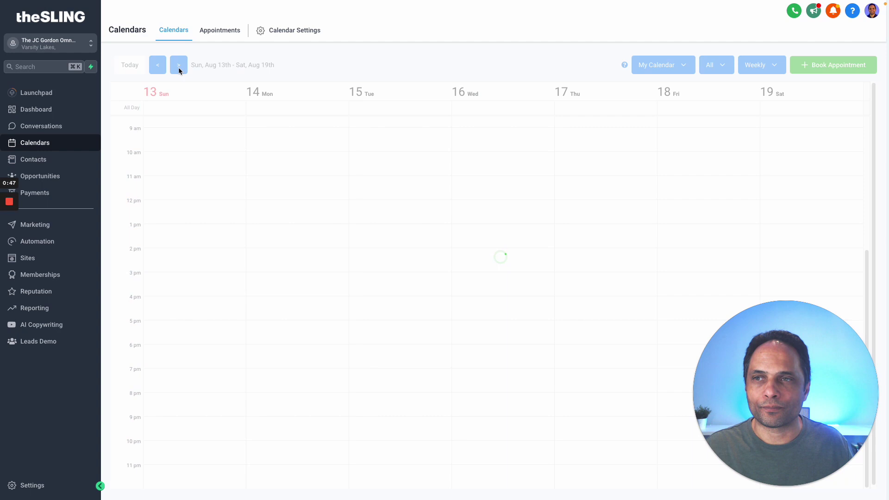
left_click(179, 67)
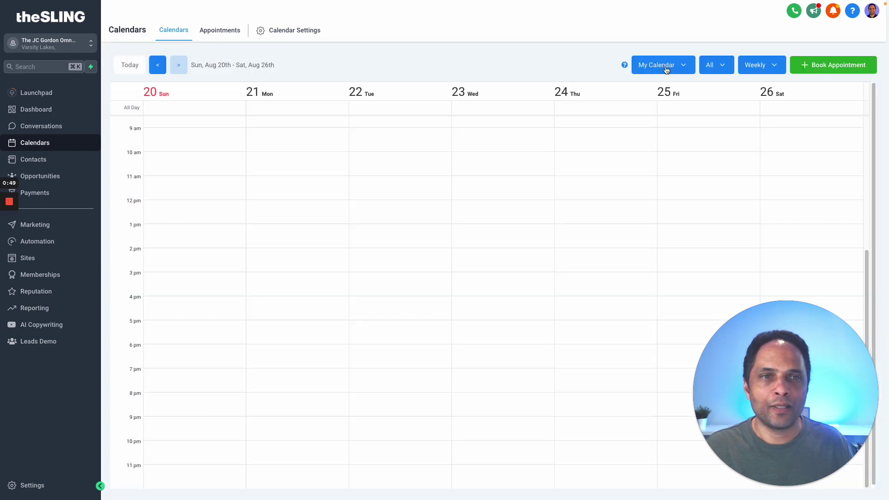
left_click(665, 66)
left_click(643, 142)
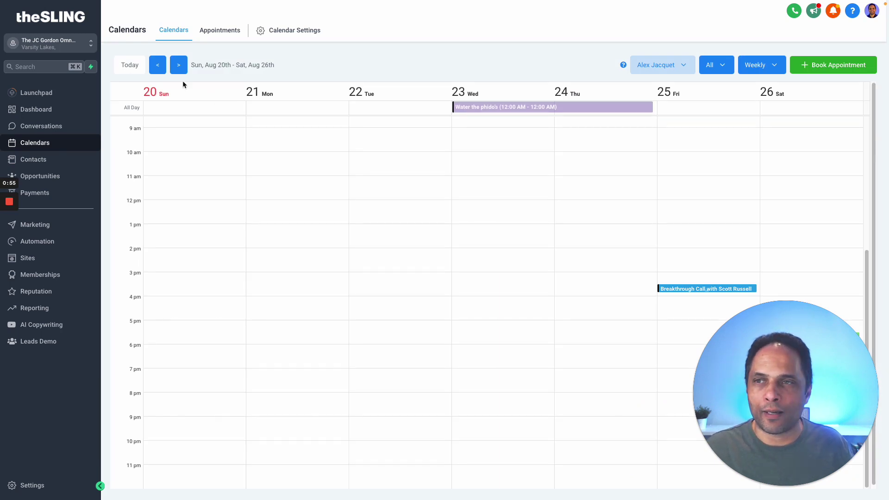
left_click(178, 66)
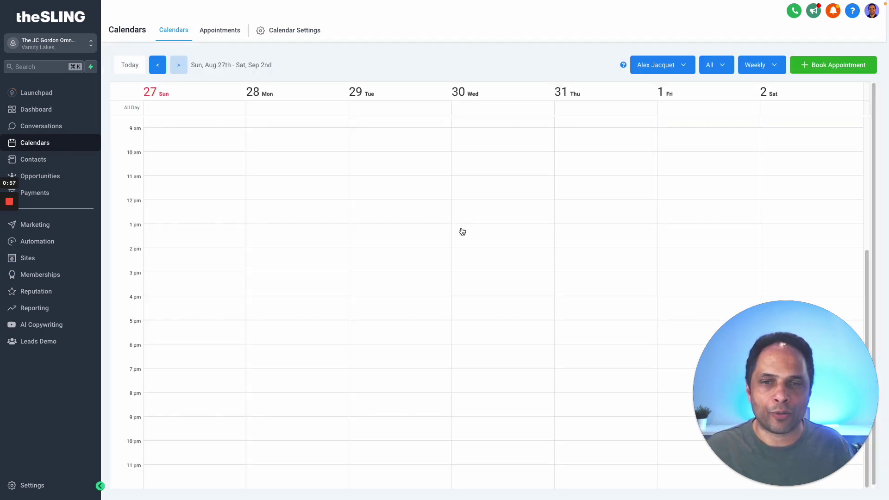
left_click(474, 231)
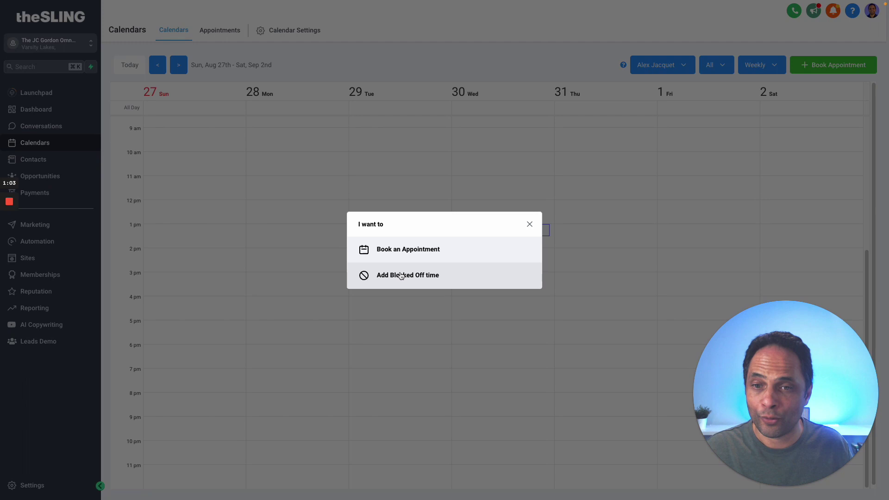
- Try a few time slots, dismiss each booking choice, then bring up the Book Appointment panel
left_click(399, 253)
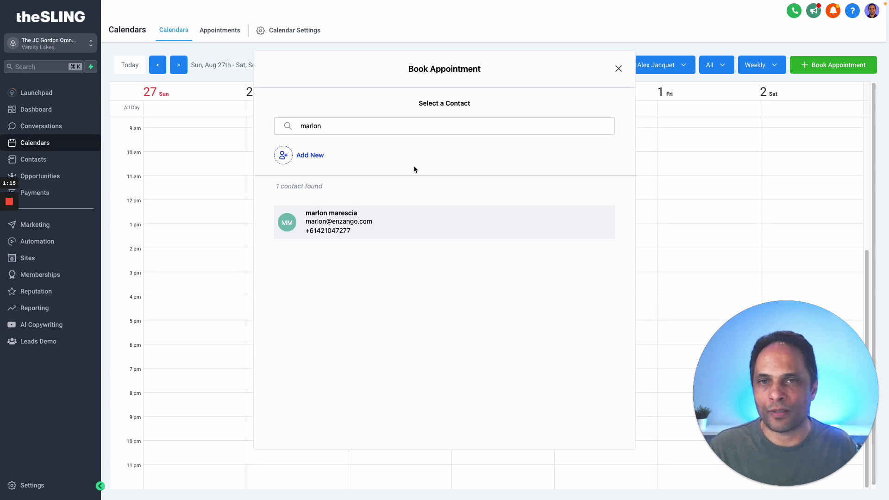
left_click(617, 69)
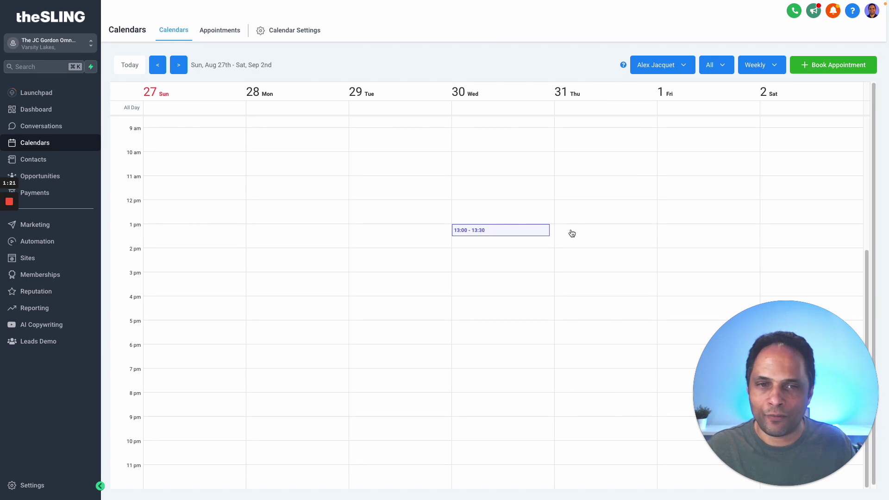
left_click_drag(571, 232, 564, 264)
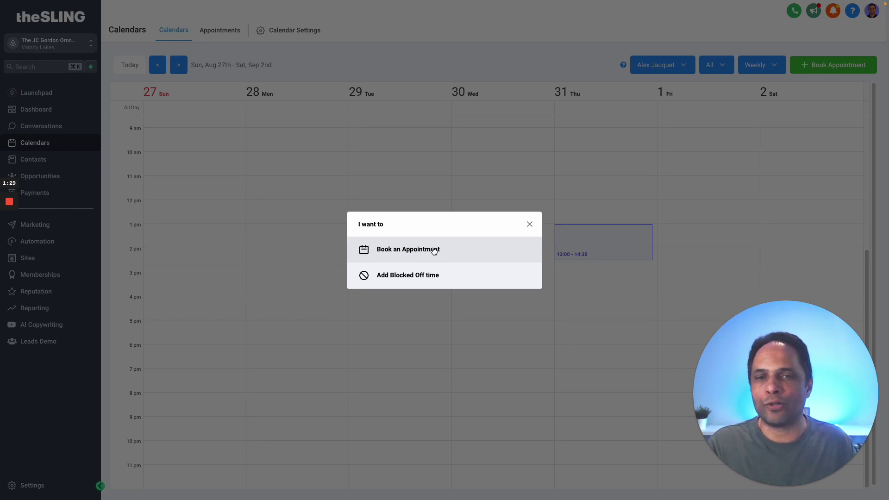
left_click(529, 224)
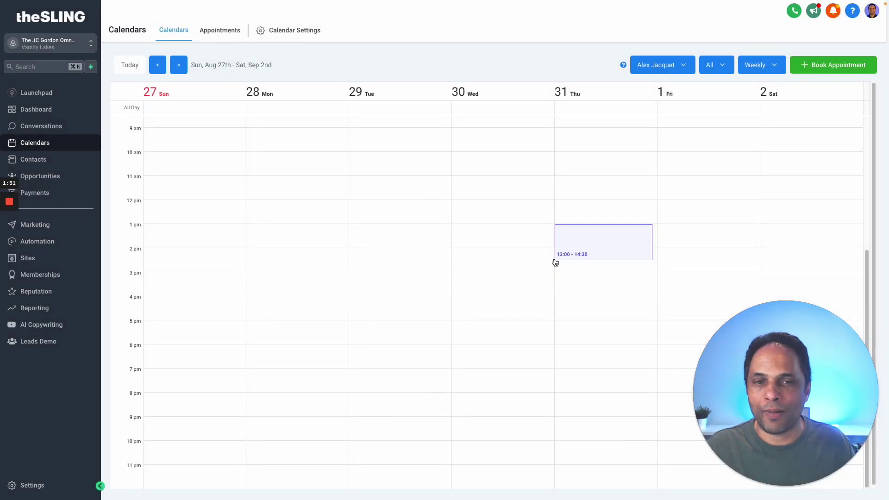
left_click(518, 245)
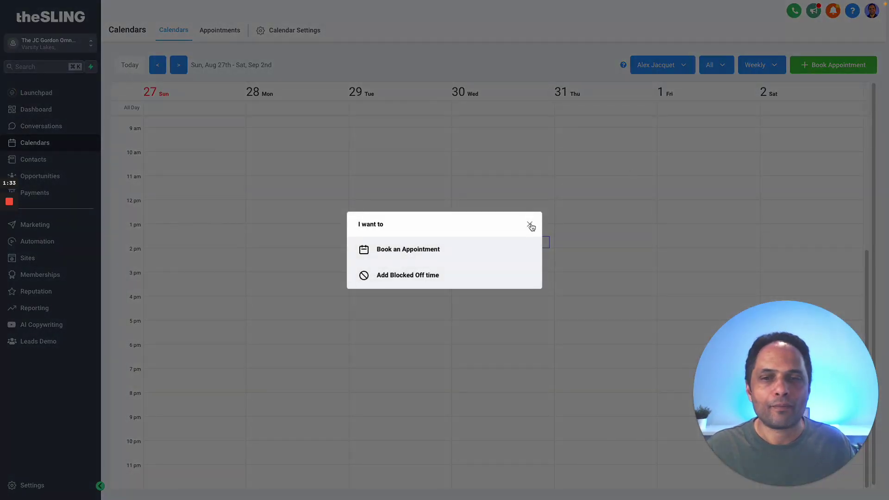
left_click(530, 226)
left_click(824, 66)
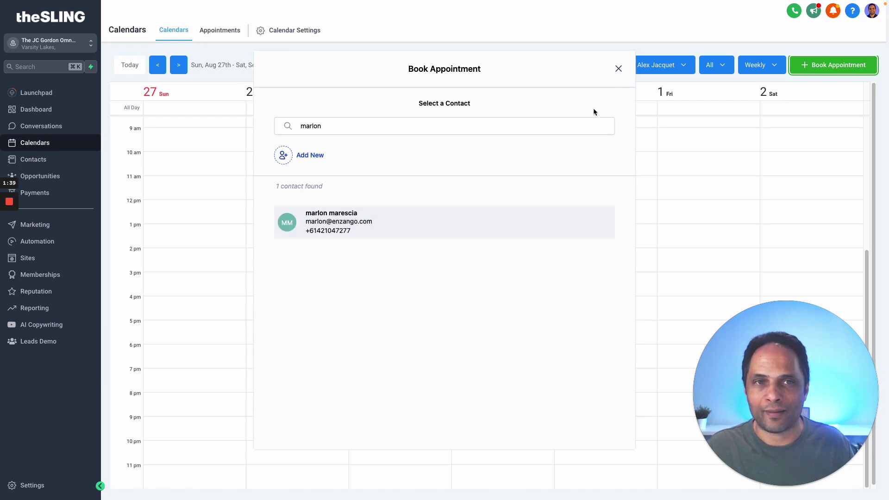
- Select the found contact for the booking and set its calendar to Breakthrough Call
left_click(368, 219)
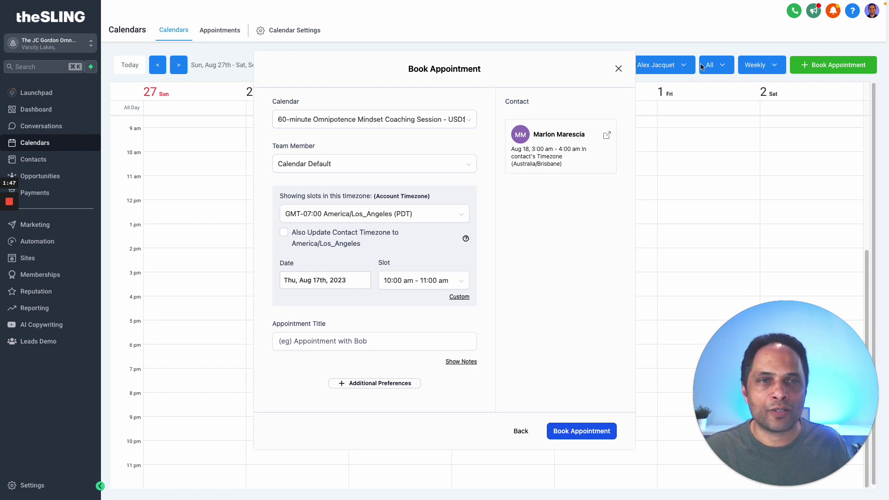
left_click(350, 122)
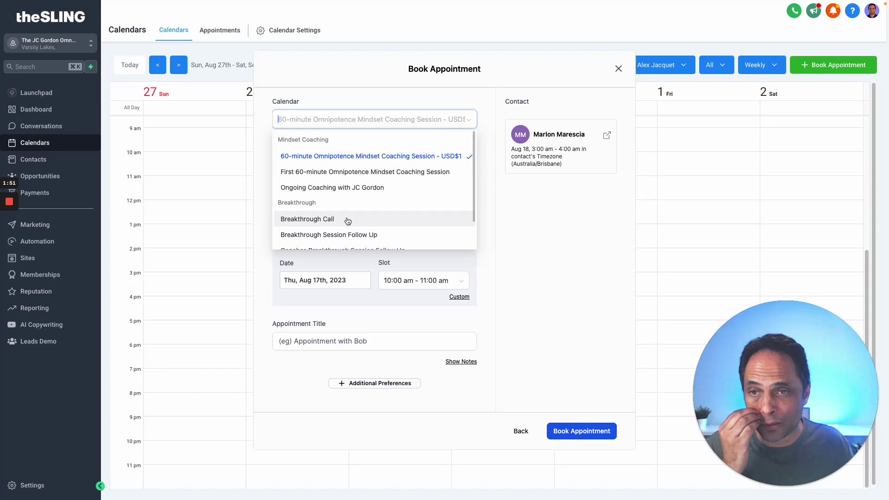
scroll(348, 221, "down", 2)
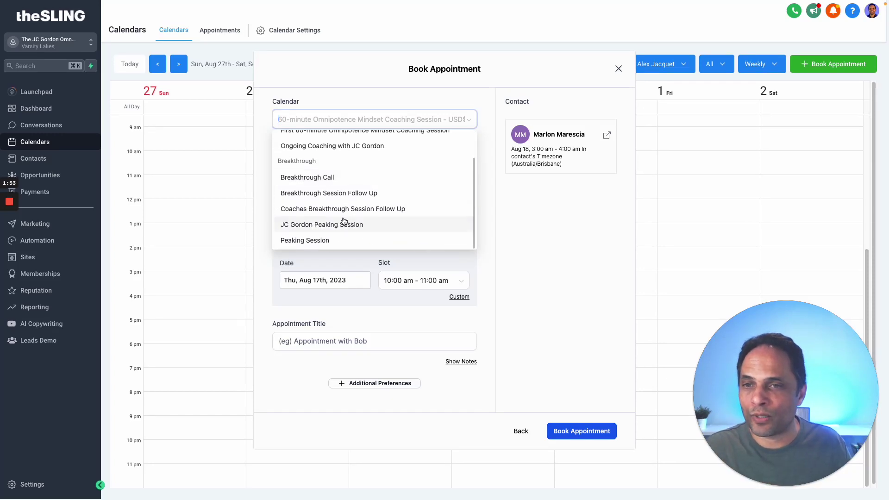
left_click(312, 176)
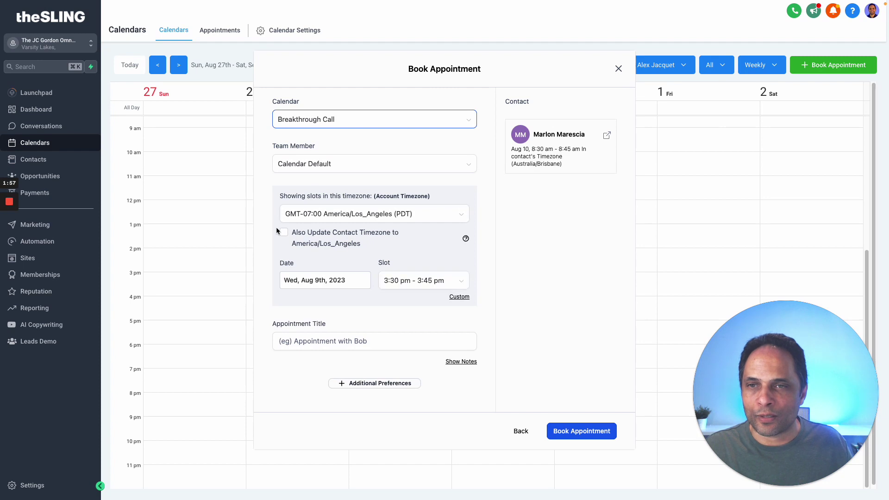
left_click(324, 165)
- Assign the team member and title the booking 'Breakthrough call with Alex and Marlon'
left_click(308, 202)
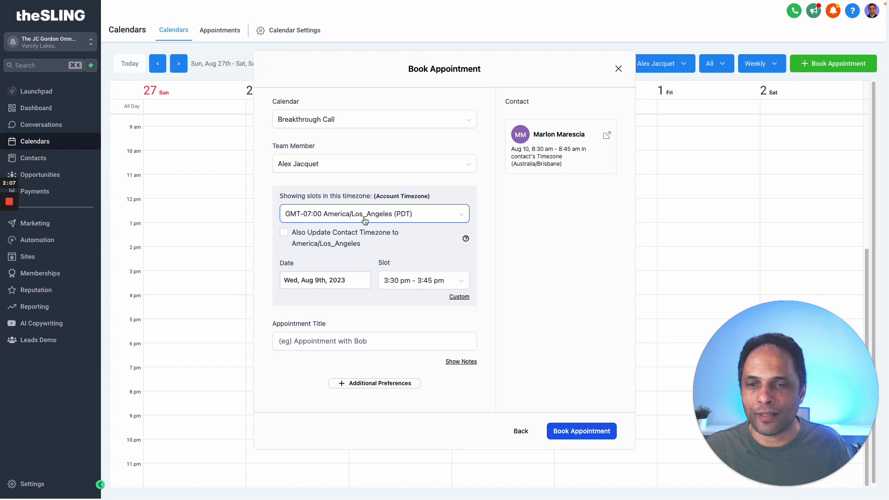
left_click(319, 340)
type("B")
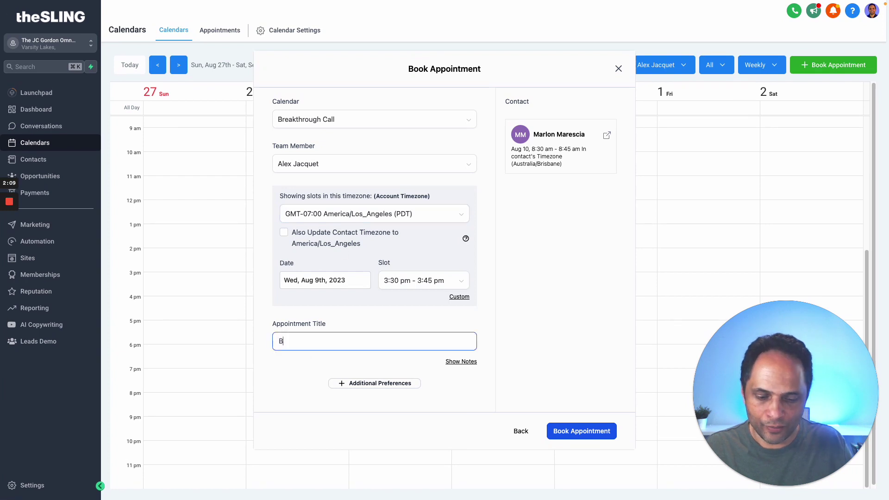
type("reakthrough call ")
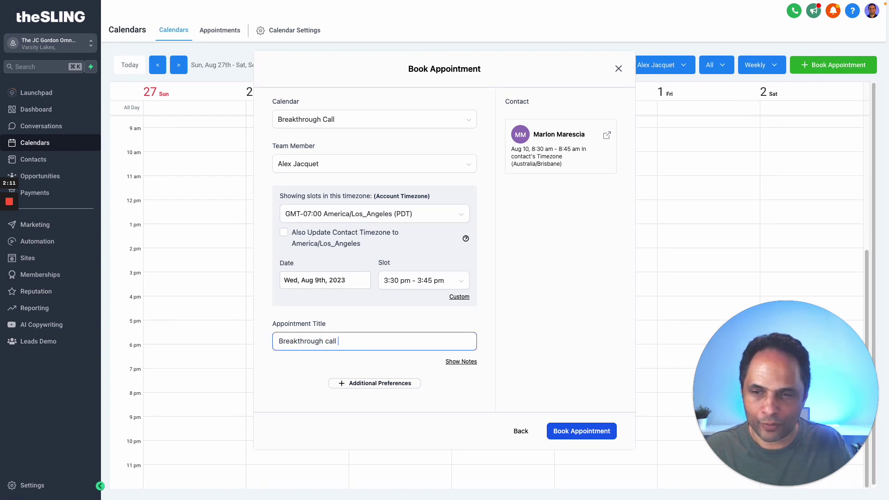
type("with alex and Marlon")
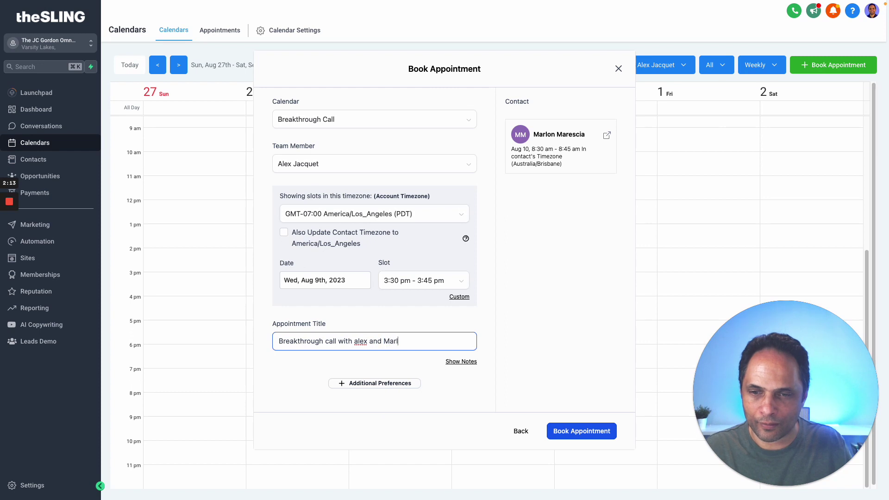
left_click(355, 340)
key("Delete")
type("A")
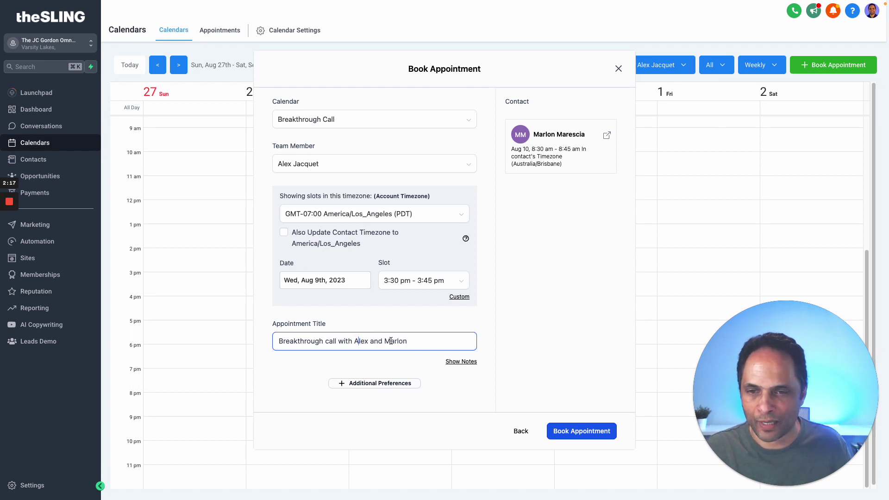
left_click_drag(387, 341, 413, 340)
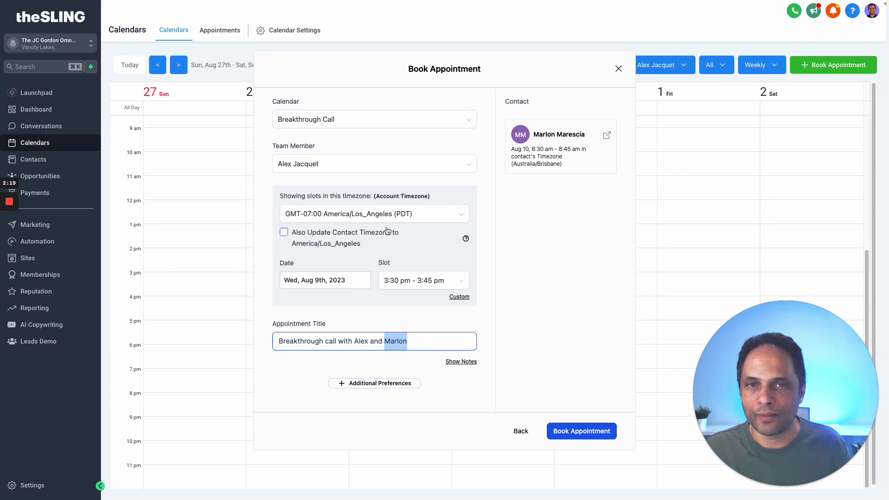
left_click(368, 385)
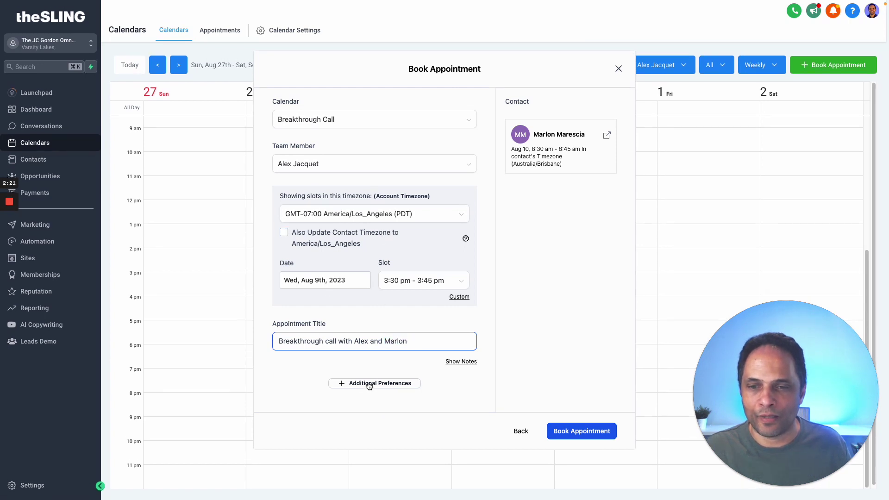
- Check the custom location types, keep Calendar Default, and add an Appointment Description field
scroll(373, 373, "down", 3)
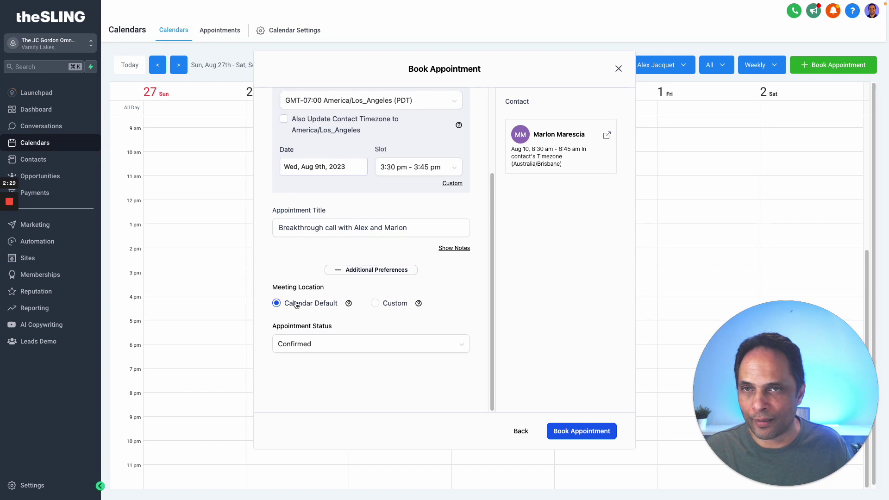
left_click(375, 303)
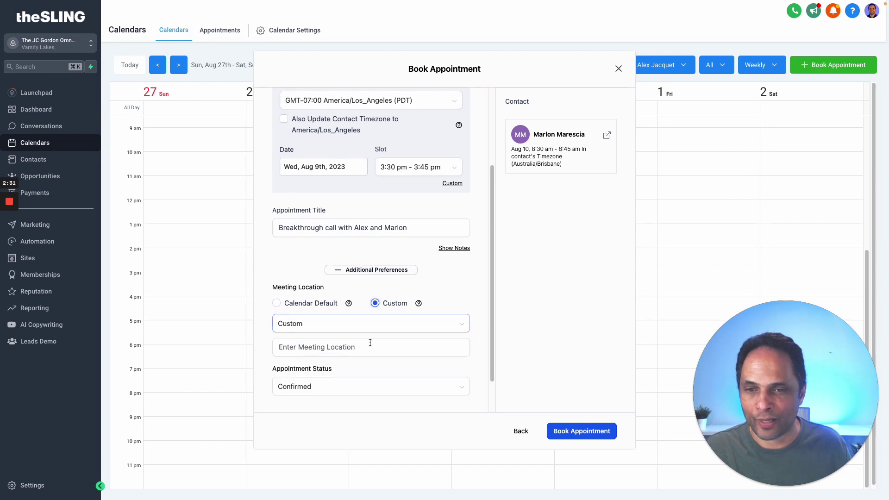
left_click(425, 342)
left_click(316, 326)
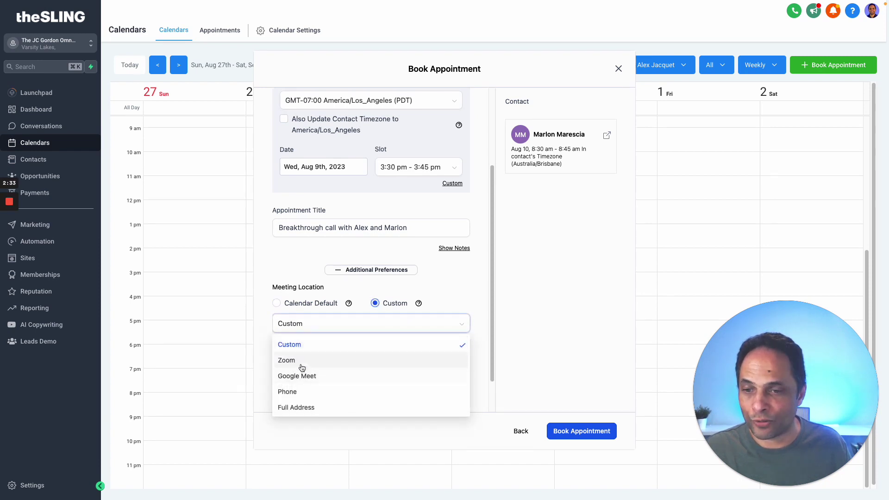
left_click(452, 281)
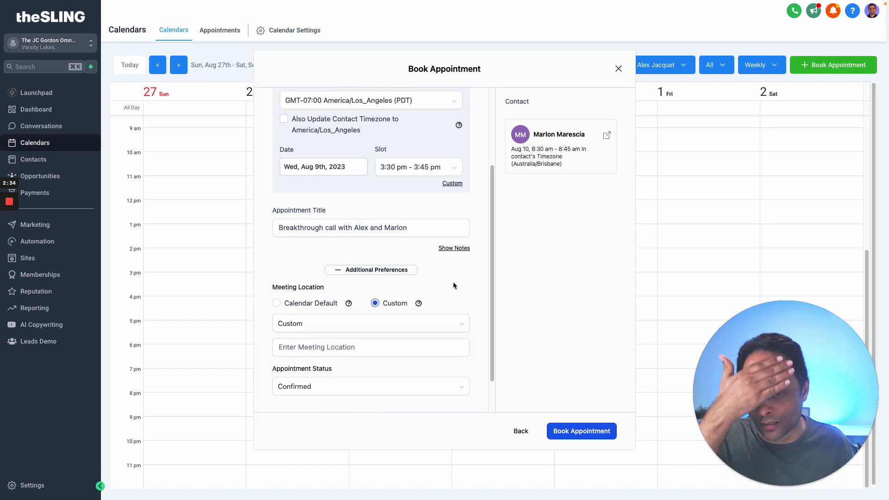
left_click(276, 303)
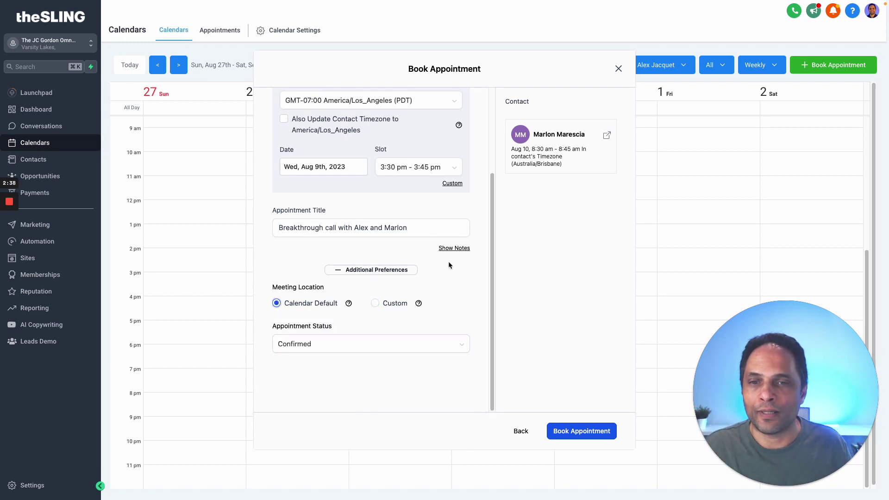
left_click(454, 248)
scroll(396, 252, "up", 5)
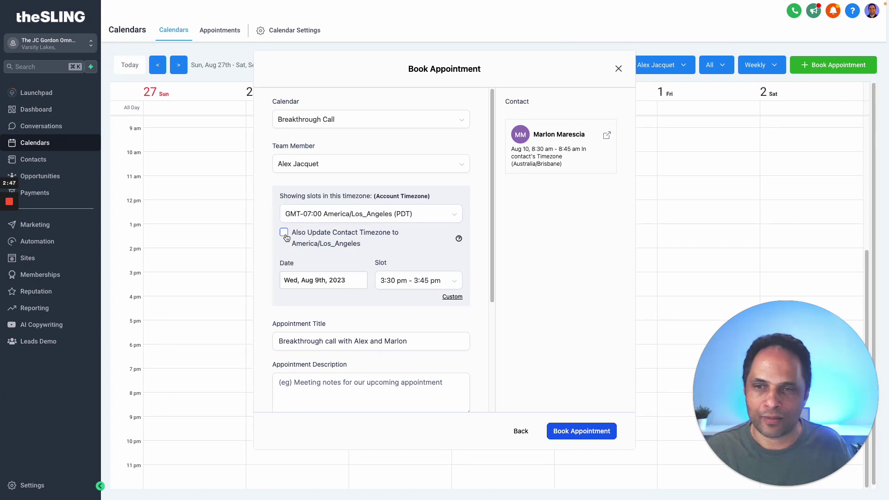
- Keep the America/Los_Angeles (PDT) timezone and book the Wed, Aug 9, 3:30–3:45 pm appointment
left_click(343, 214)
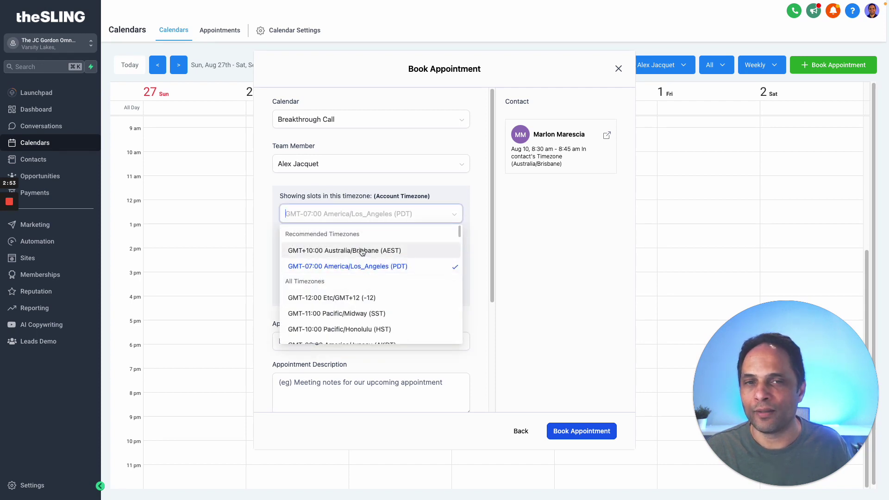
left_click(424, 182)
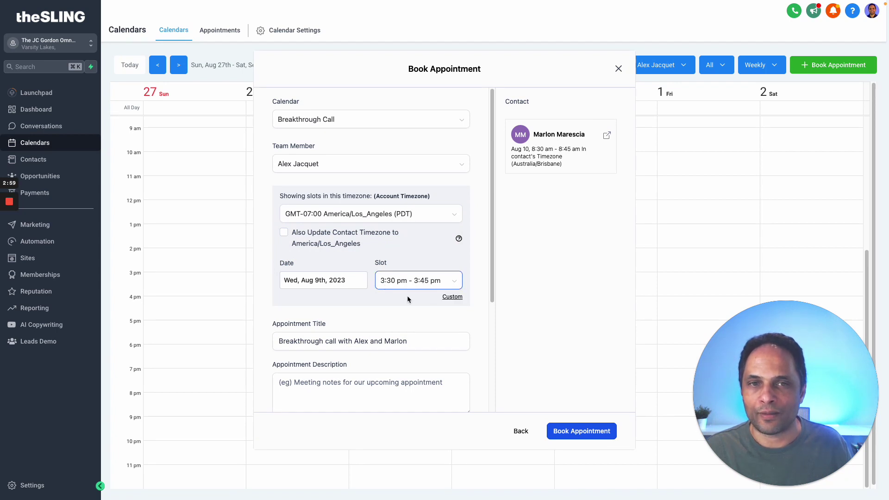
left_click(558, 433)
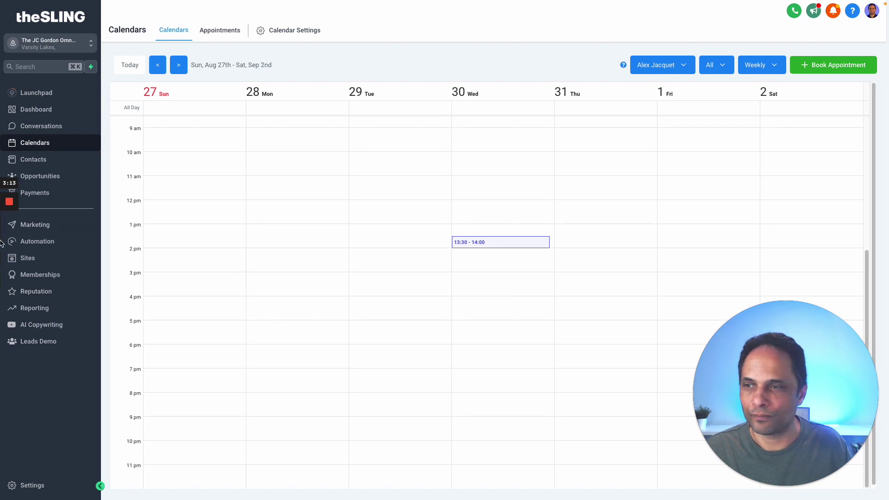
- Let the calendar return to the Aug 6–12 week showing the new Wednesday booking
mouse_move(12, 244)
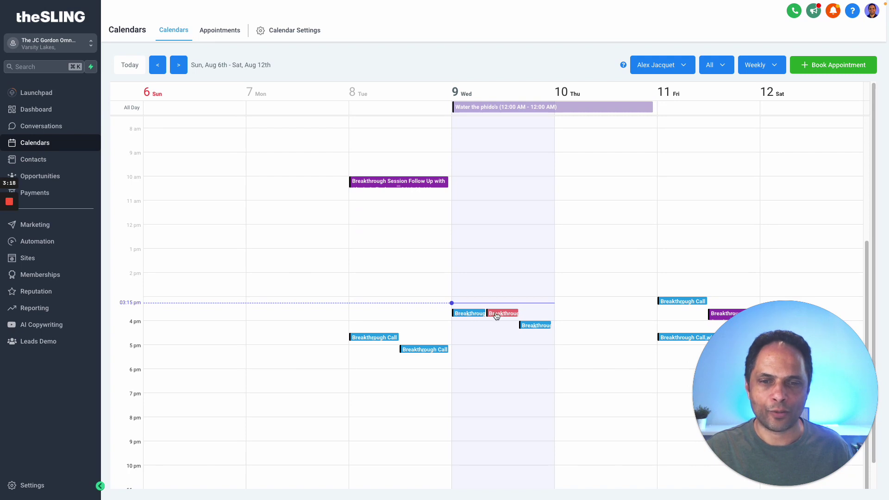
left_click(467, 314)
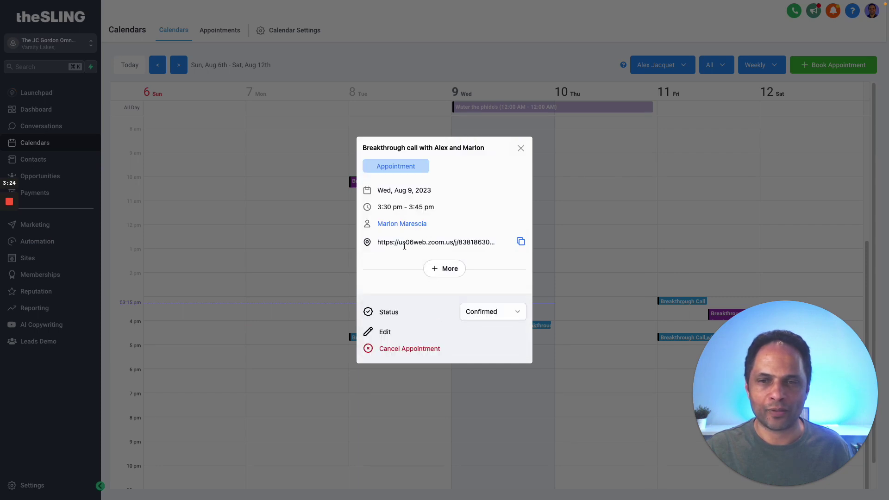
left_click(451, 269)
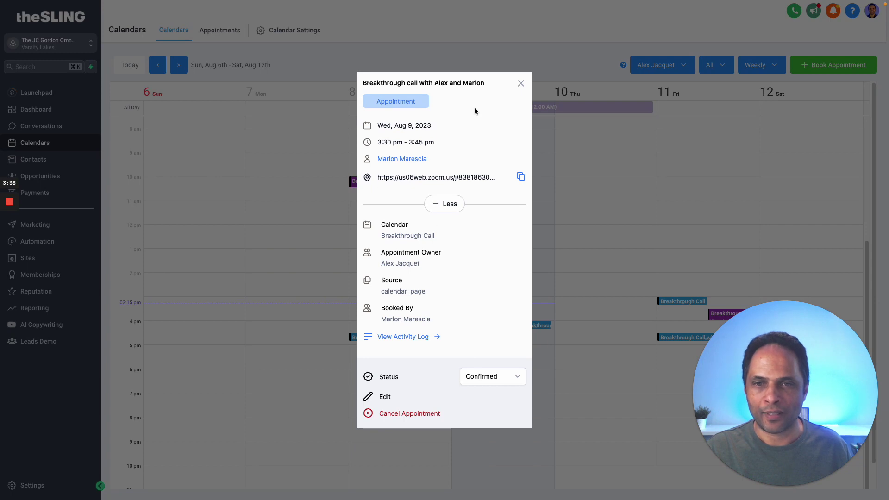
left_click(406, 337)
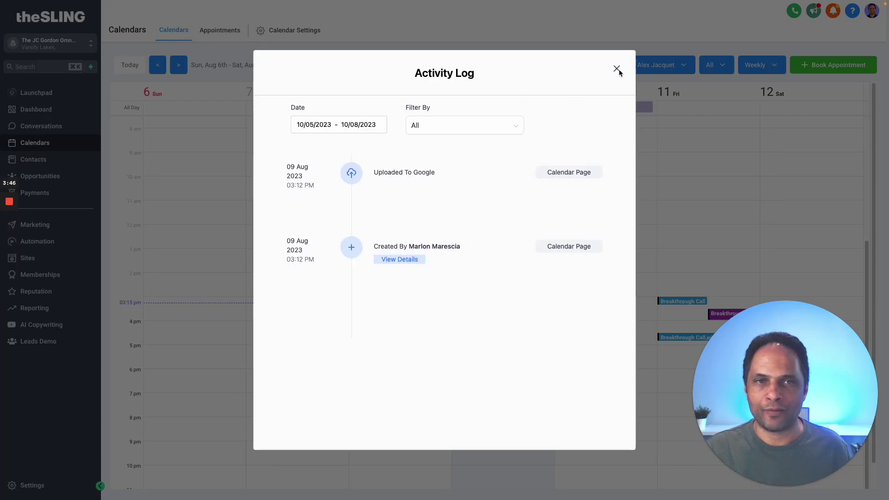
- Close the activity log and review Wednesday's breakthrough call details once more
left_click(617, 70)
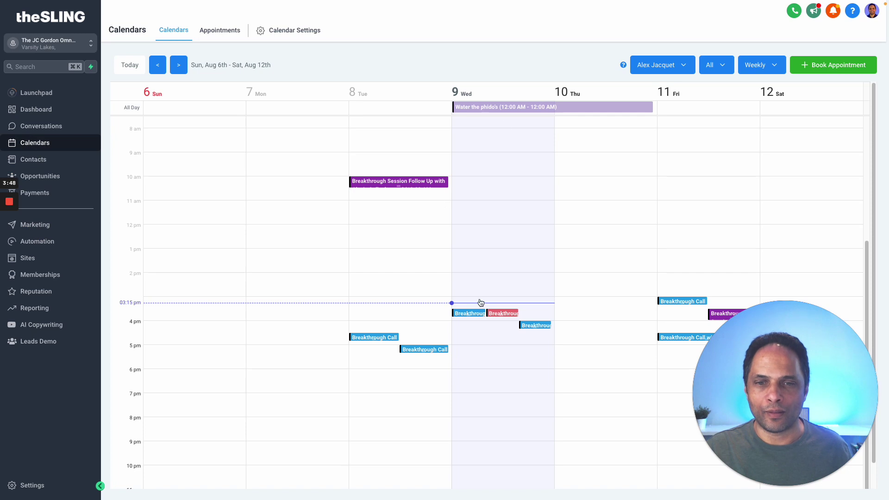
left_click(466, 314)
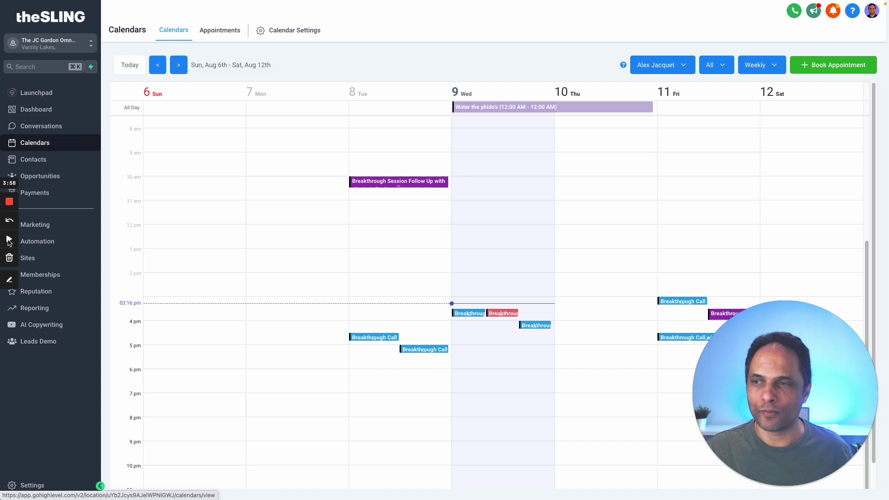
key("Escape")
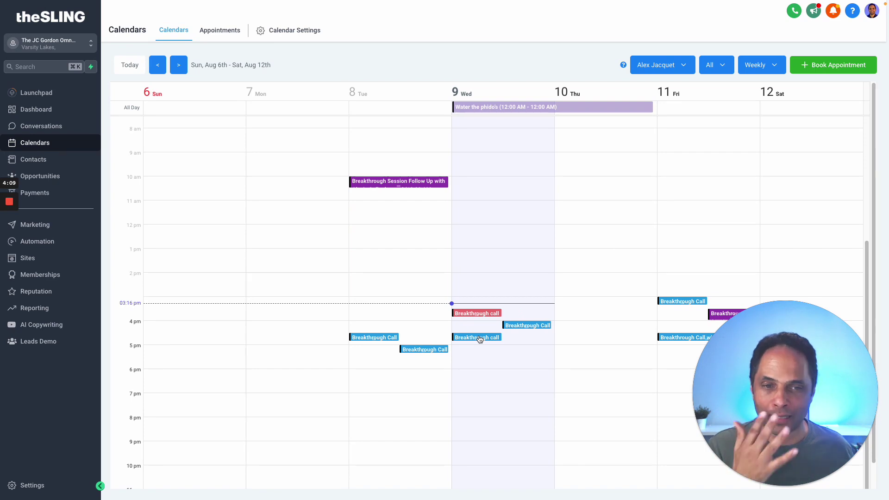
- Cancel the Wednesday 4:30 pm breakthrough call and confirm the cancellation
left_click(479, 338)
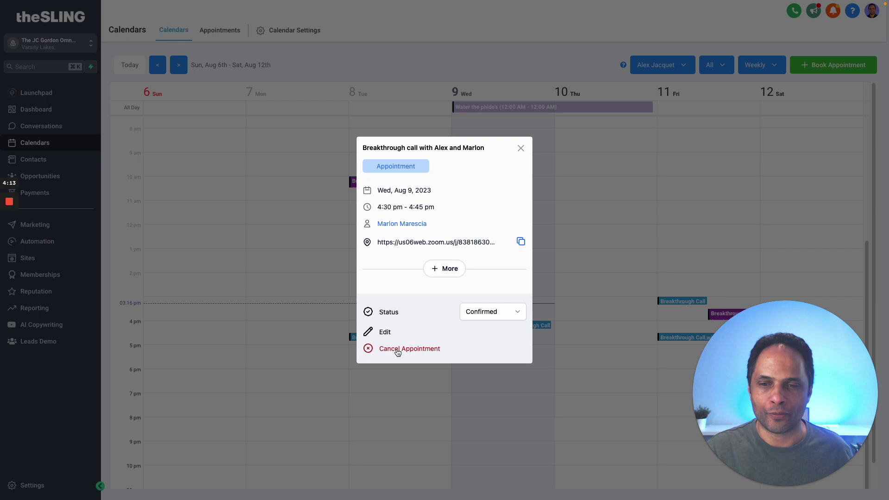
left_click(397, 352)
left_click(525, 44)
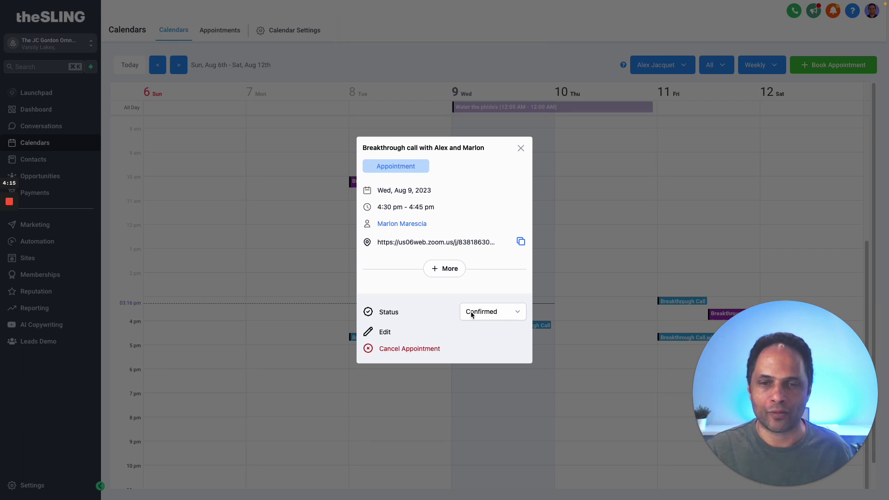